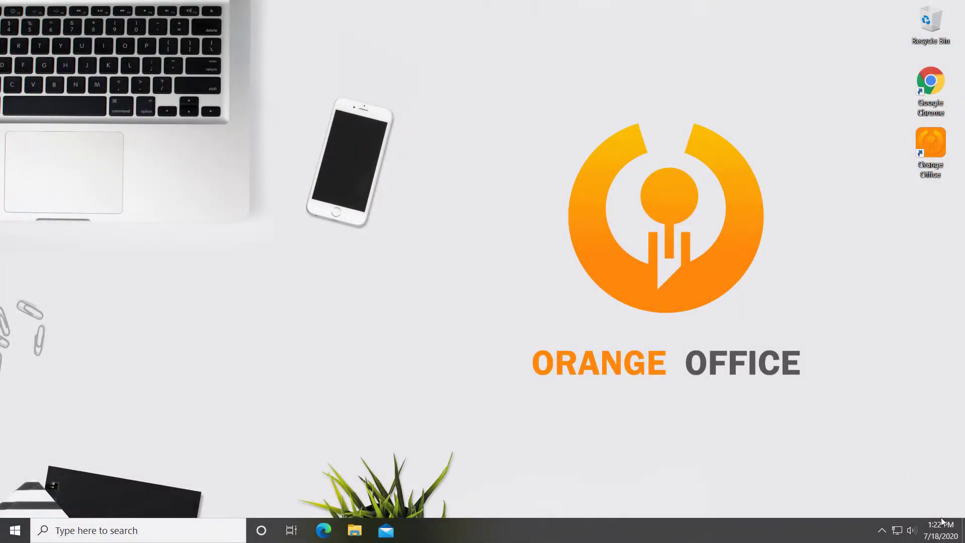
Step: View the current date and time on the taskbar calendar, then dismiss it
click(948, 536)
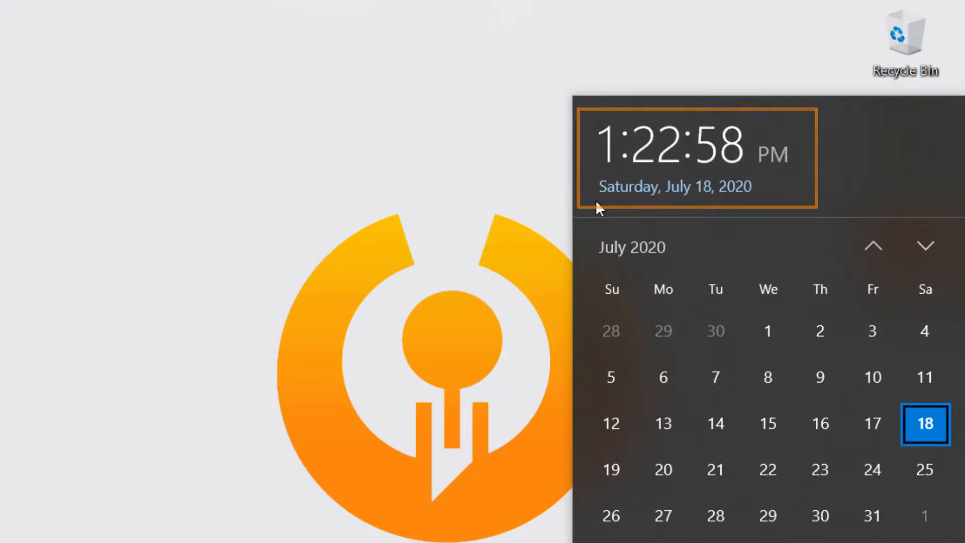
click(532, 206)
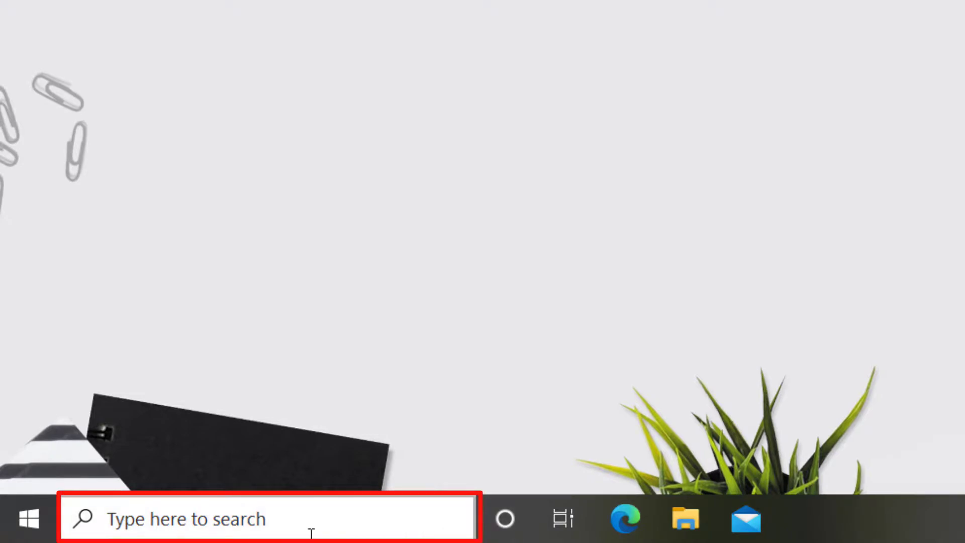
Step: Search Windows for 'control panel' and open the Control Panel best match
click(119, 523)
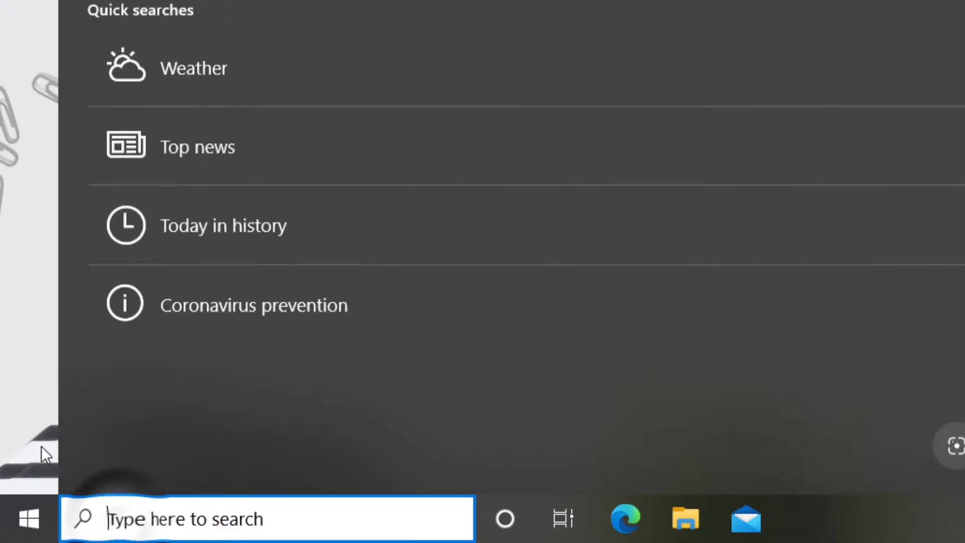
text(control pane)
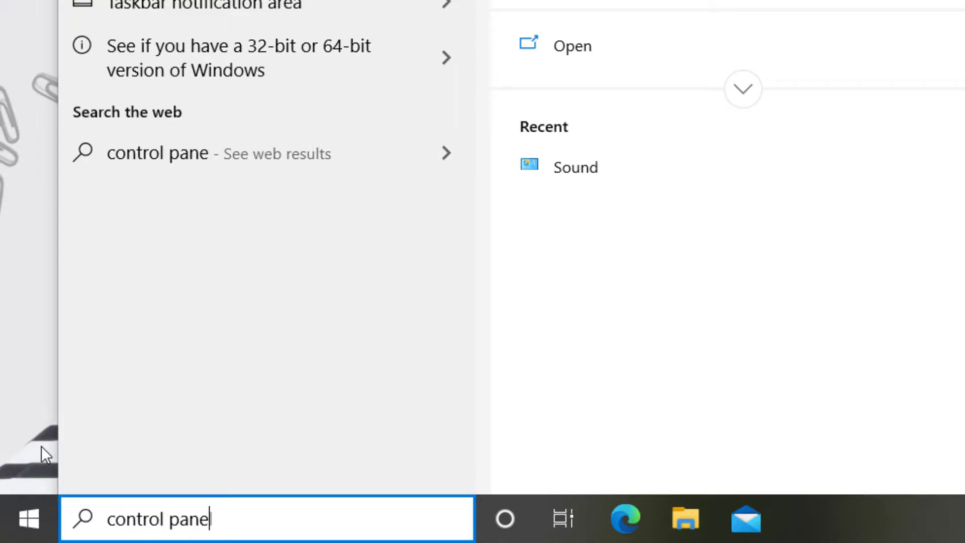
text(l)
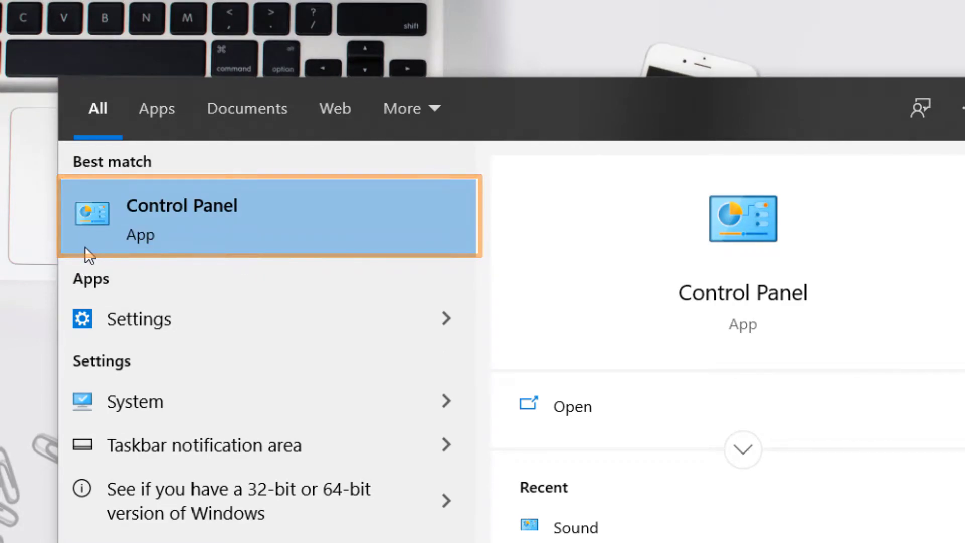
click(89, 221)
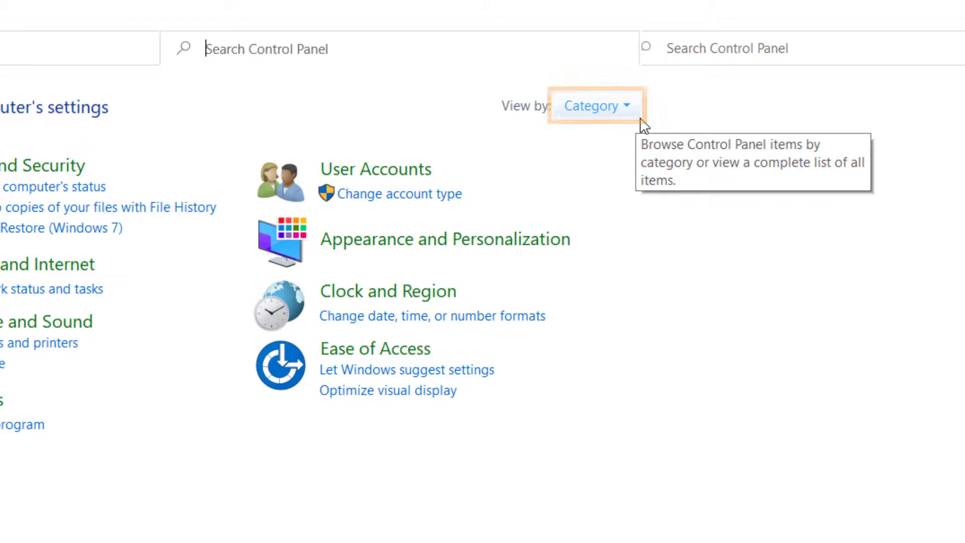
Step: Show Control Panel items as Large icons and open Date and Time
click(630, 111)
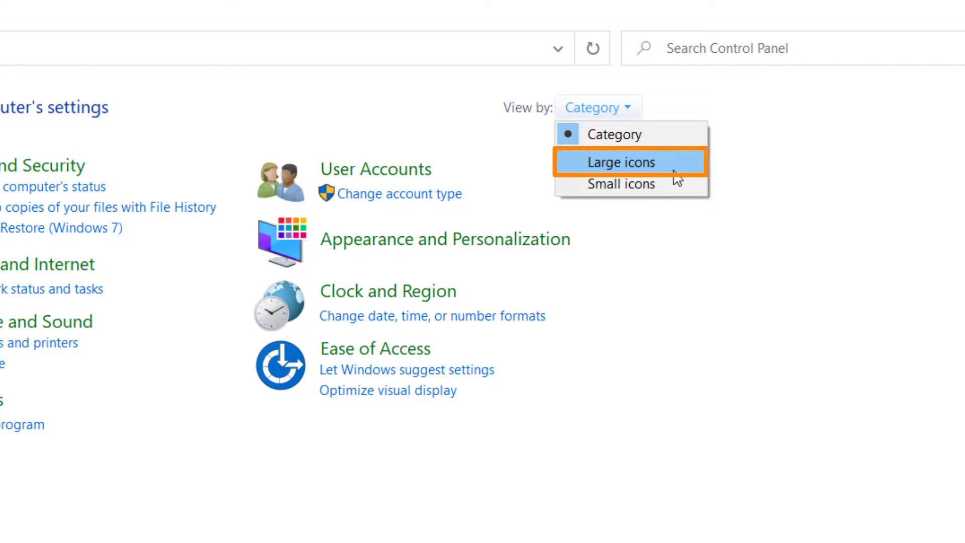
click(576, 162)
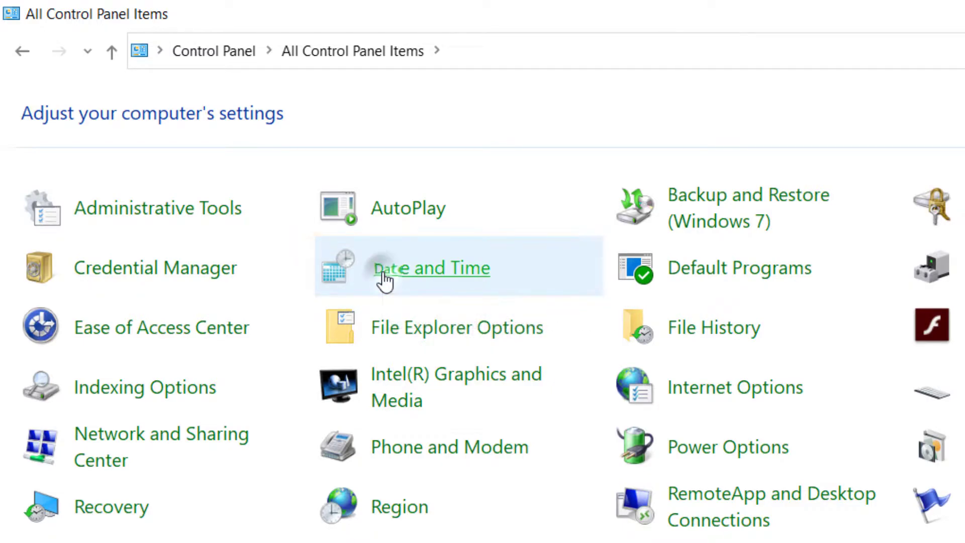
click(383, 280)
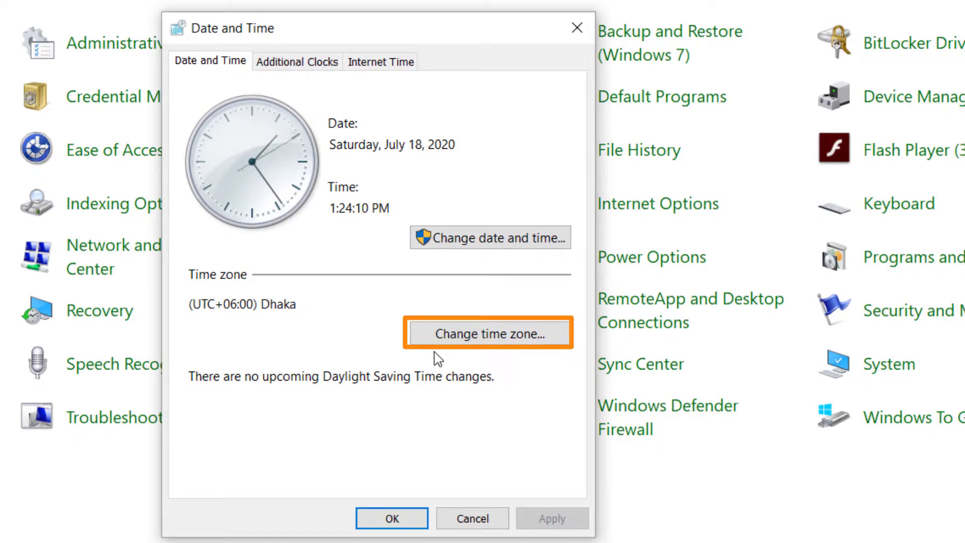
Step: Confirm (UTC+06:00) Dhaka as the time zone and close Time Zone Settings
click(445, 343)
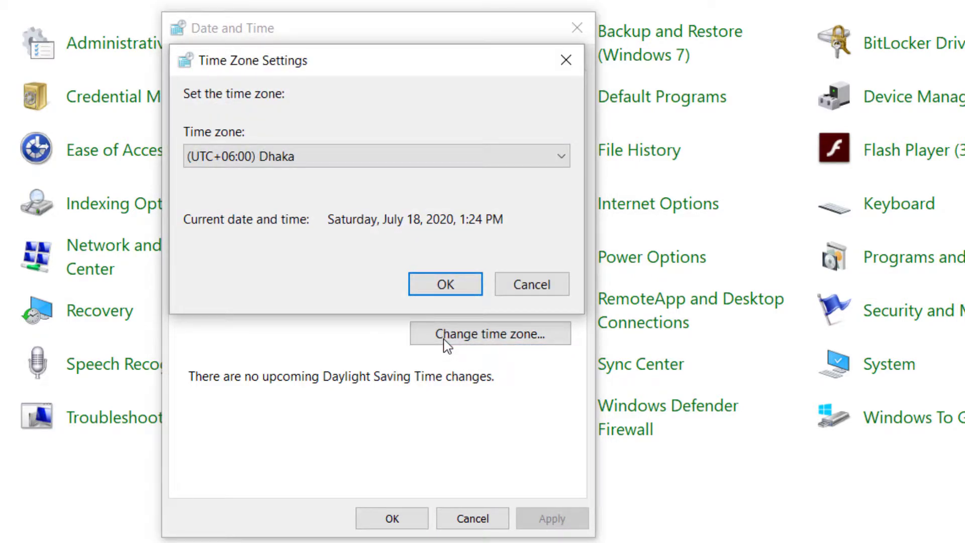
click(566, 161)
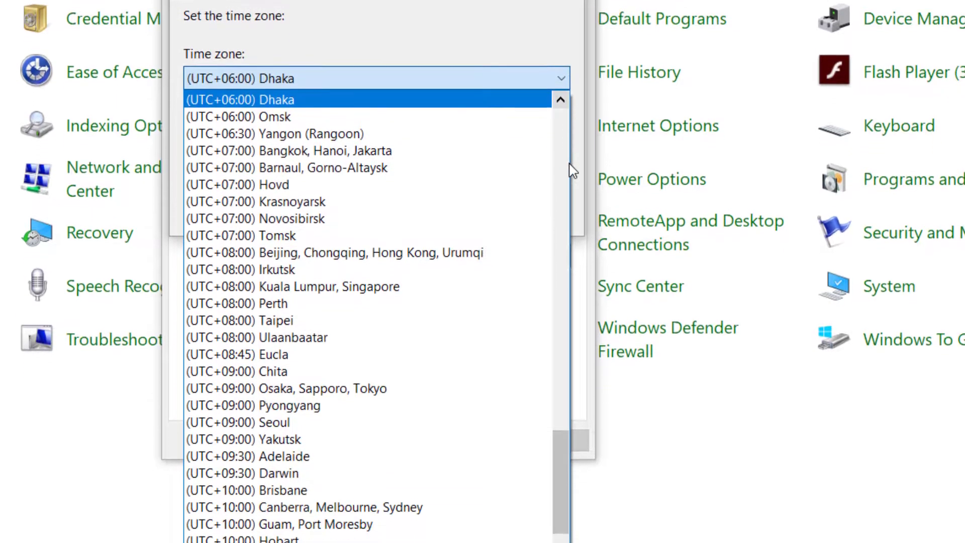
drag(559, 380, 560, 308)
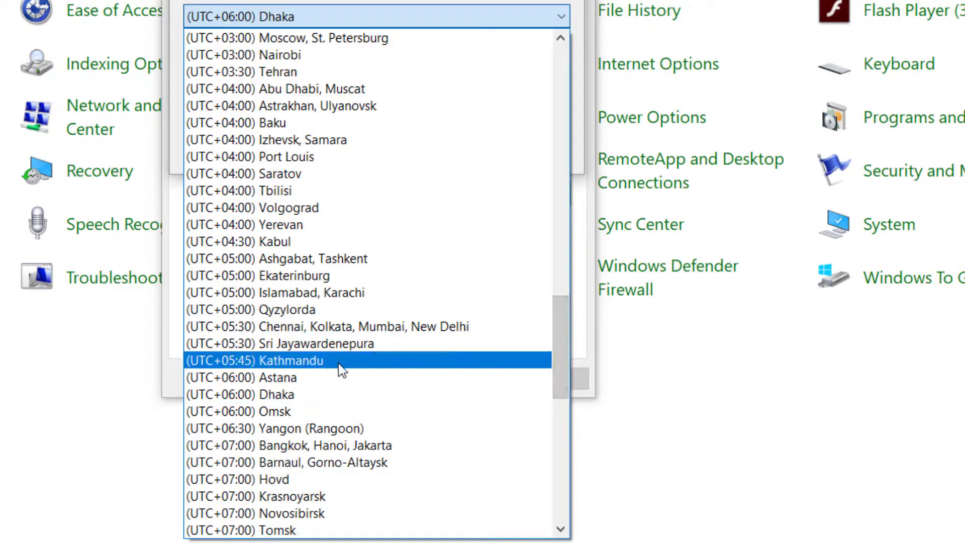
click(305, 395)
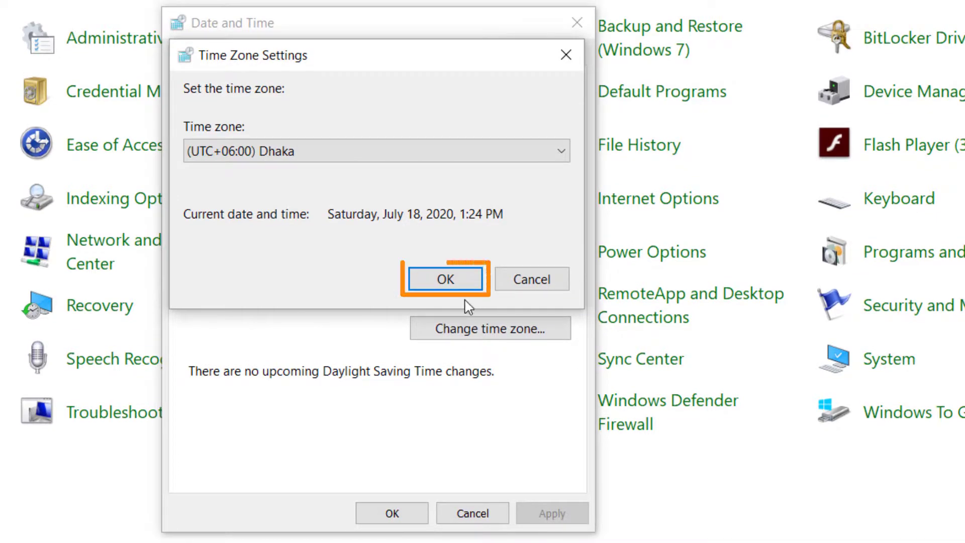
click(437, 286)
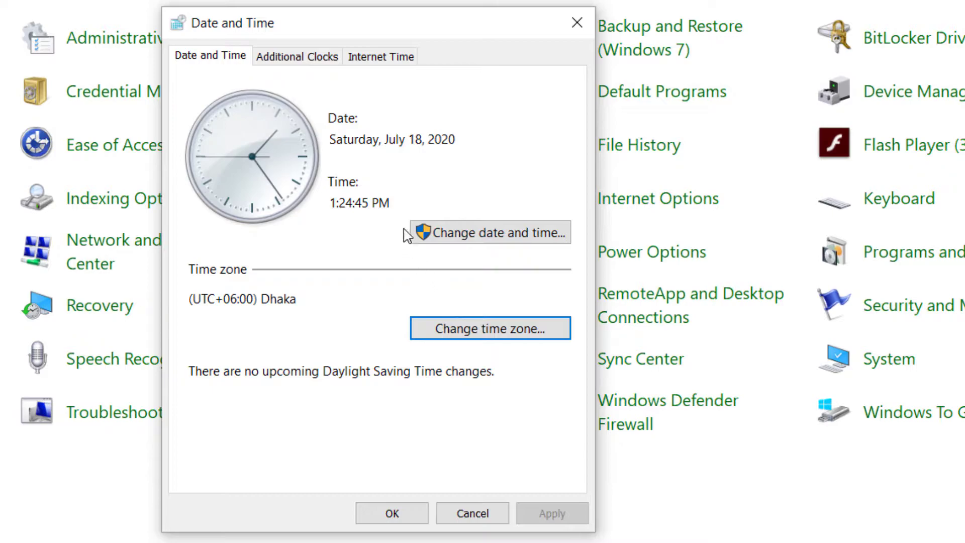
Step: Turn on Internet time sync with time.nist.gov, update now, and save the settings
click(358, 69)
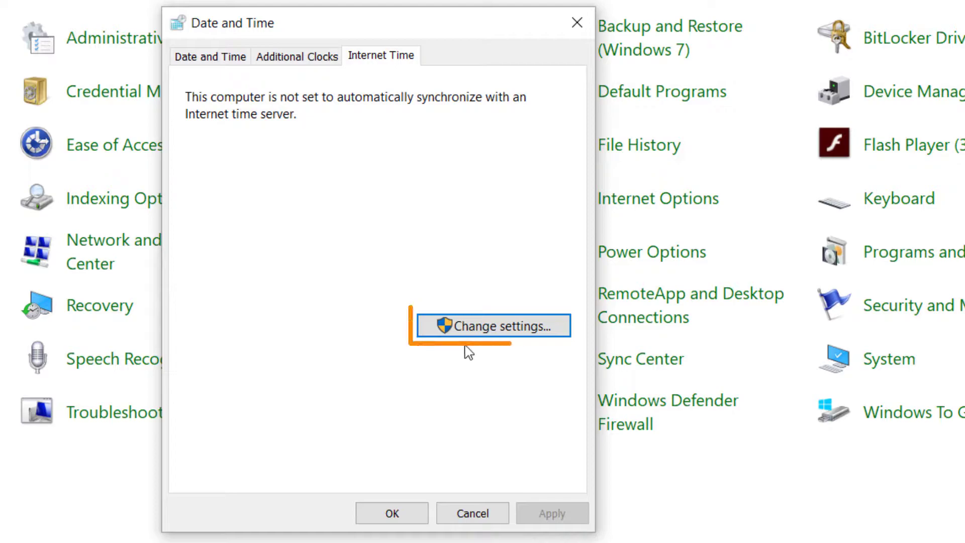
click(443, 330)
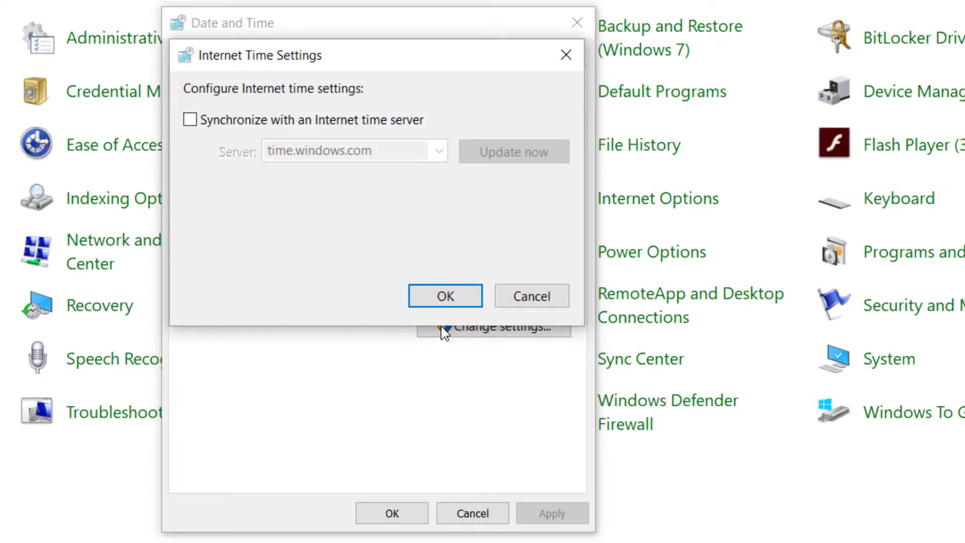
click(190, 121)
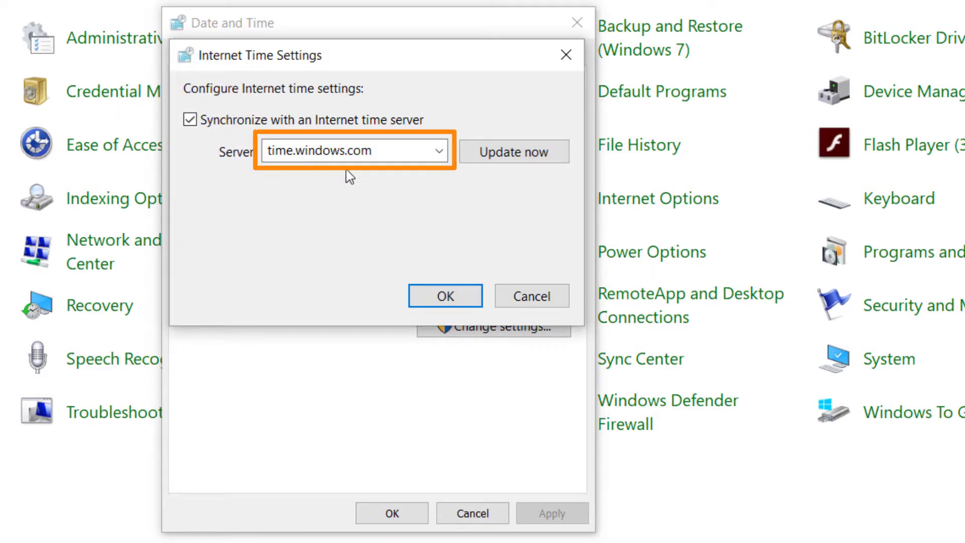
click(440, 152)
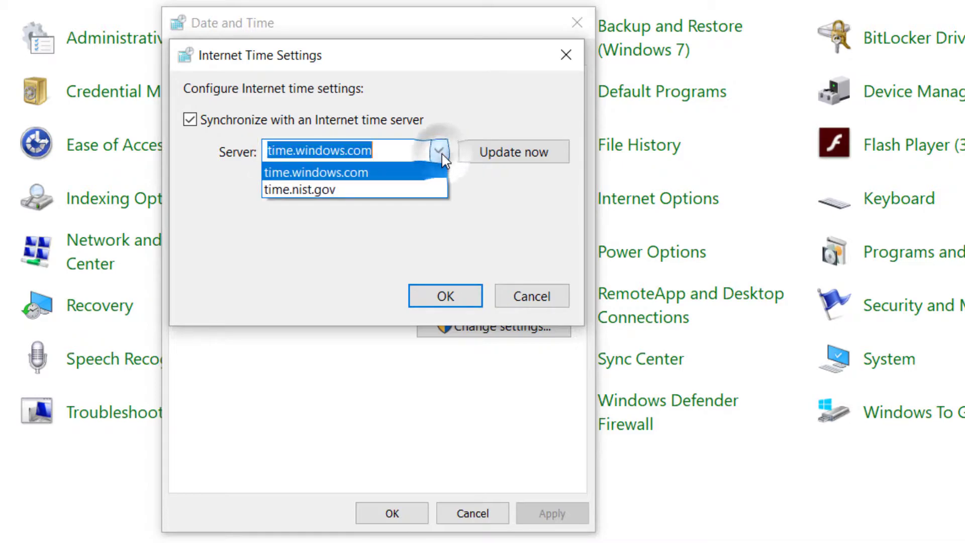
click(362, 192)
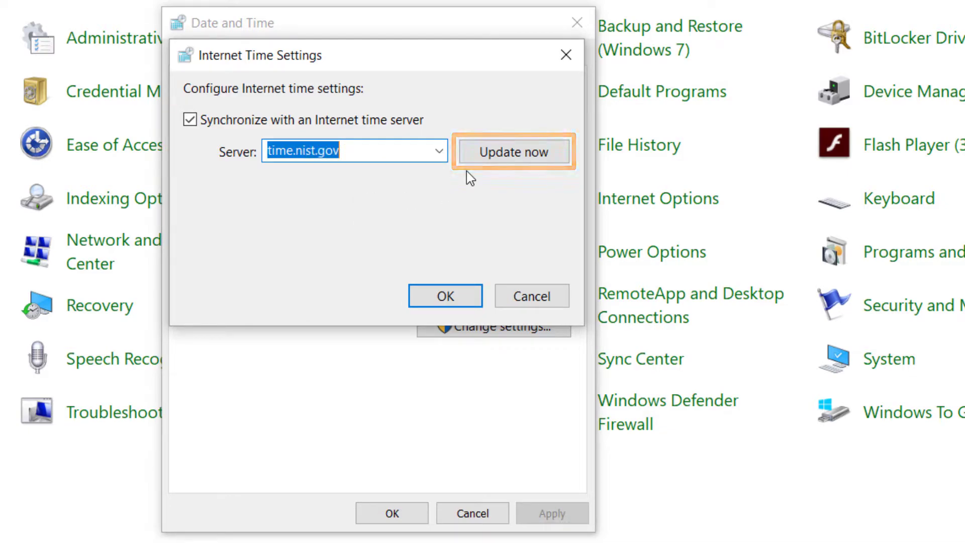
click(480, 161)
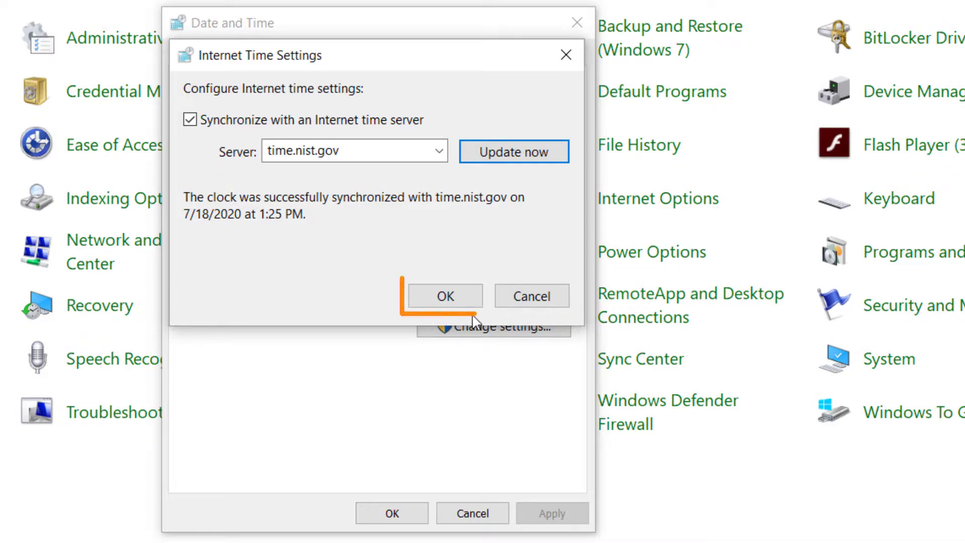
click(429, 304)
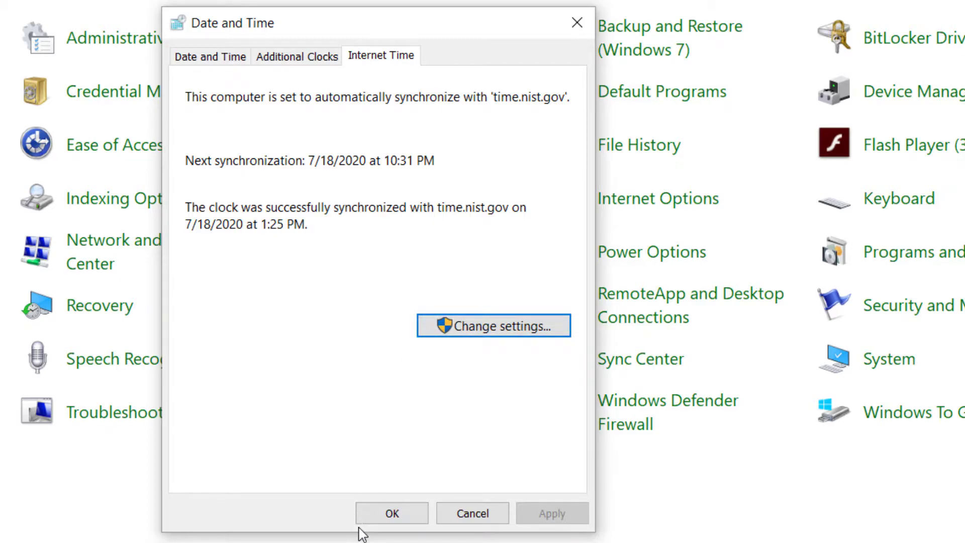
click(374, 519)
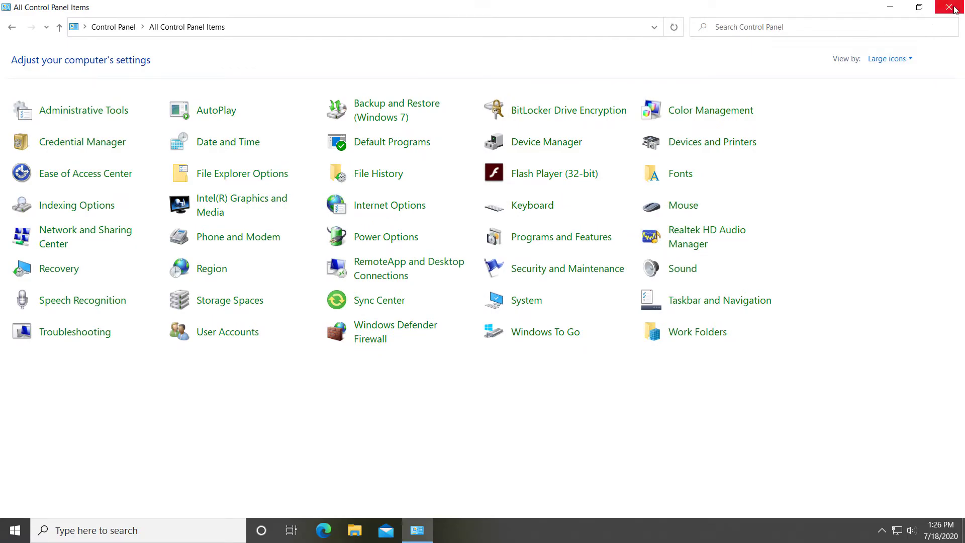
Step: Close Control Panel, launch Google Chrome and open its main menu
click(949, 9)
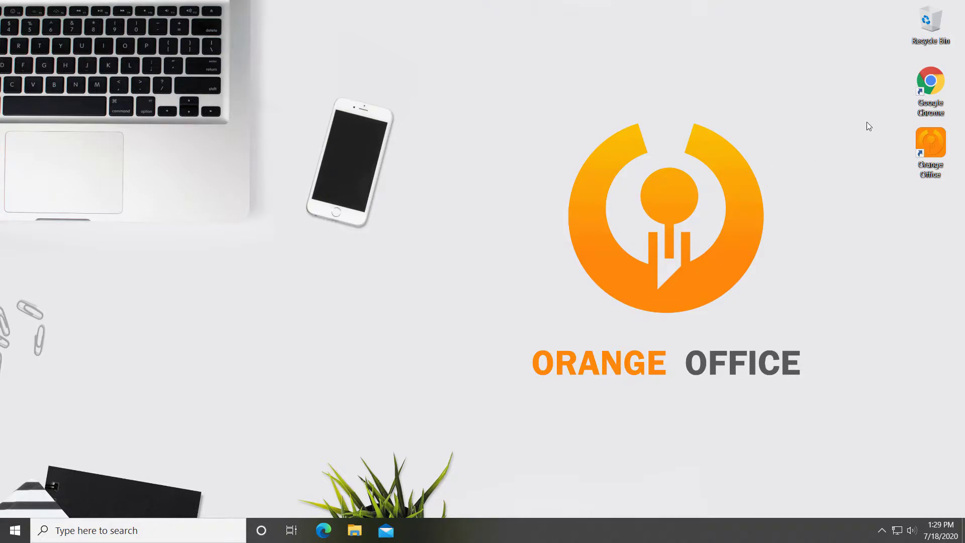
double_click(935, 80)
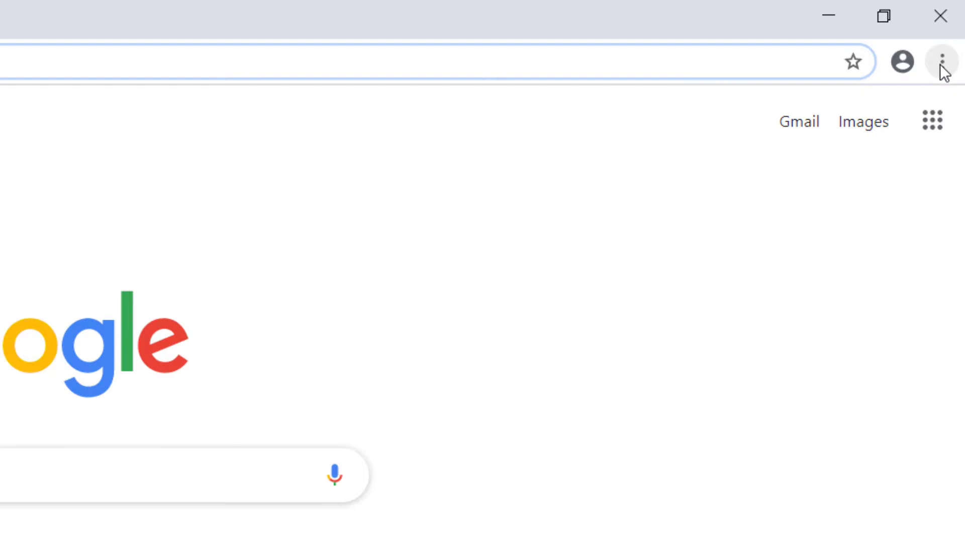
click(943, 62)
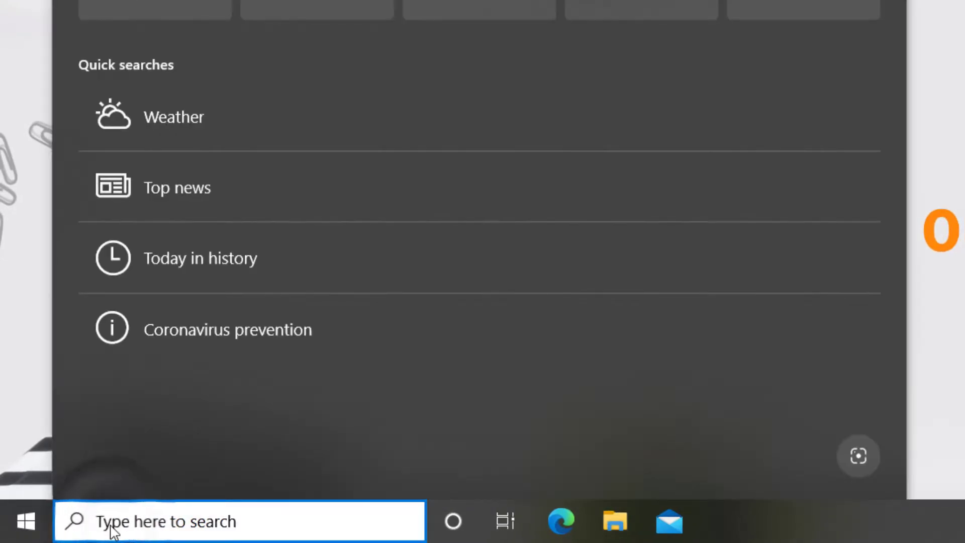
text(cam)
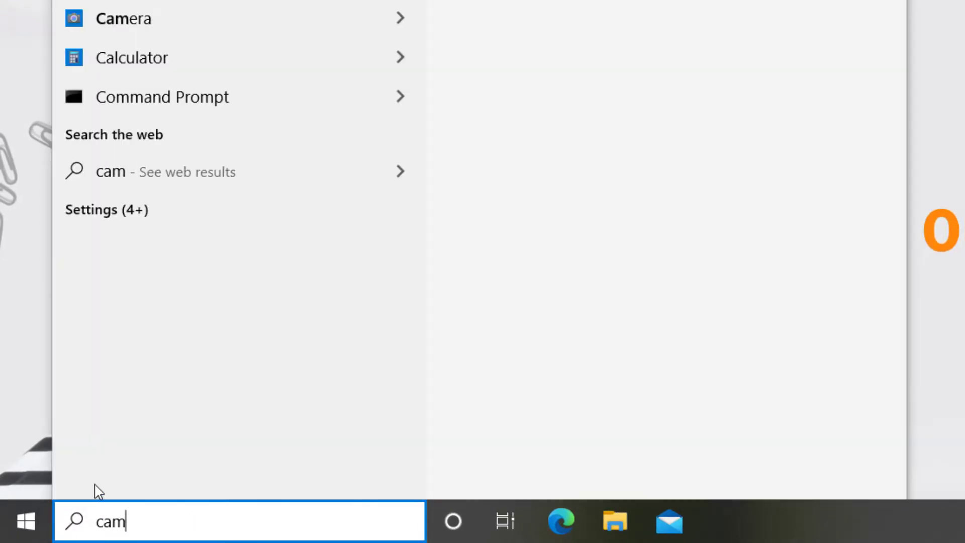
text(era)
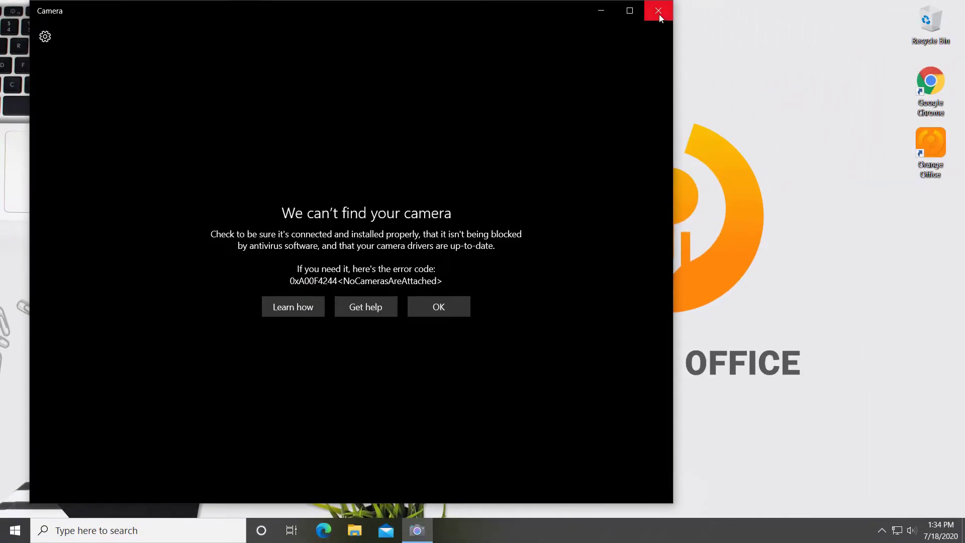
Step: Close the Camera app after its NoCamerasAreAttached error
click(660, 13)
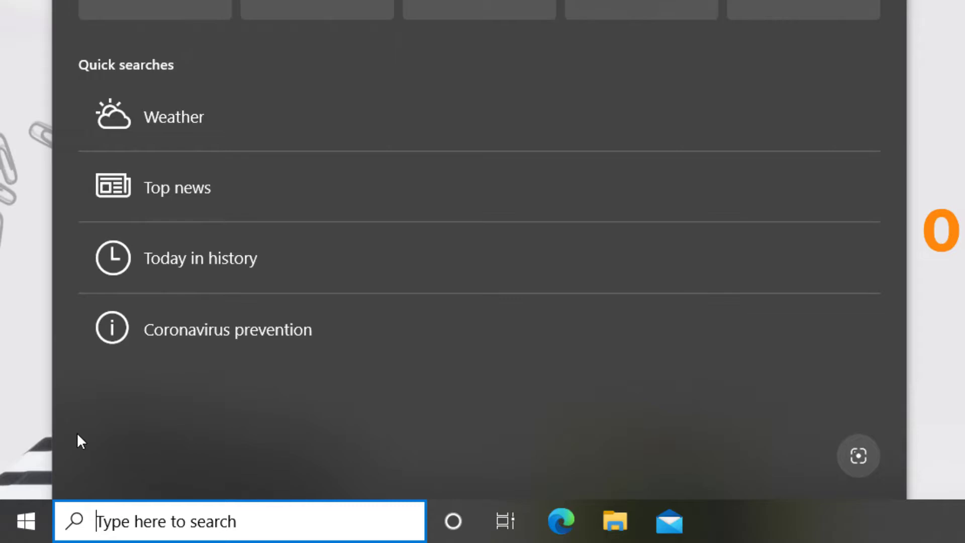
text(voice rec)
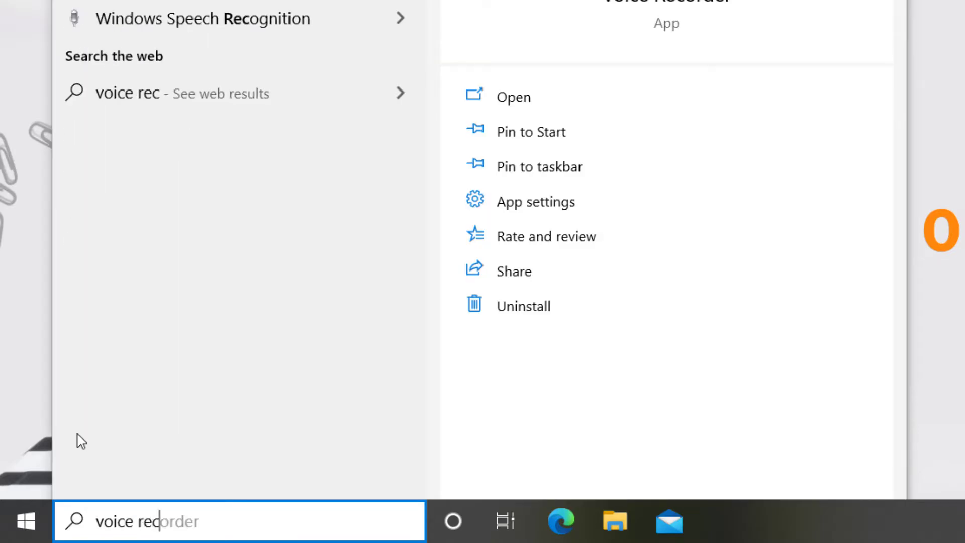
text(order)
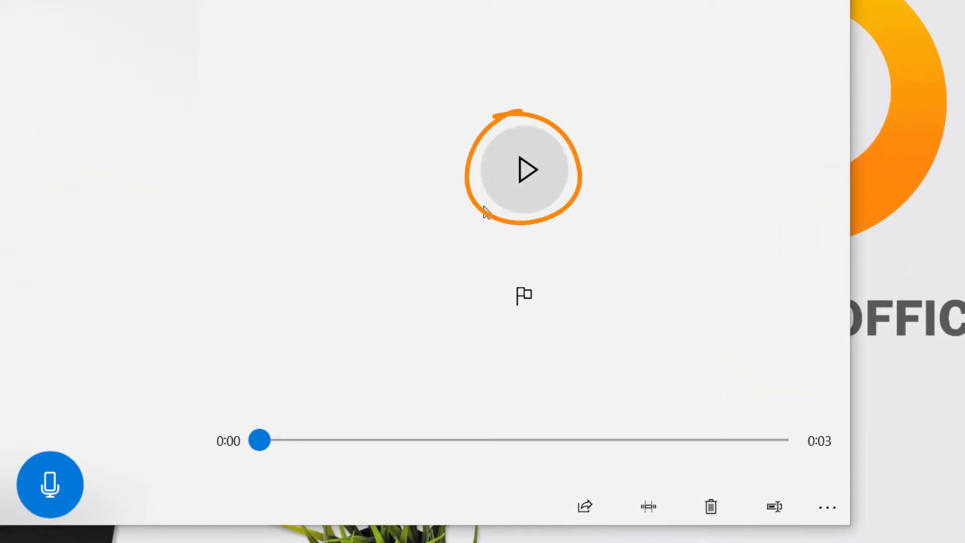
Step: Play back the three-second test recording, then close Voice Recorder
click(525, 173)
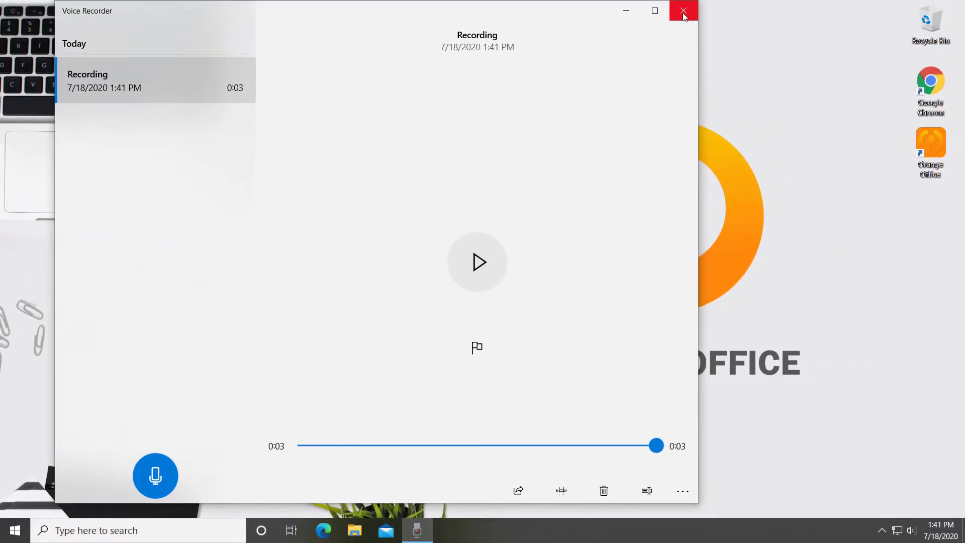
click(684, 13)
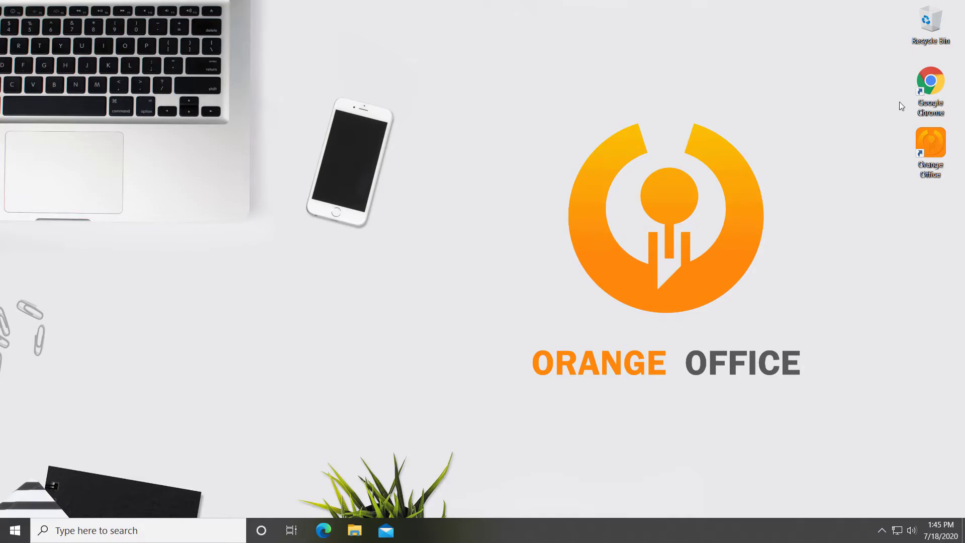
Step: Launch Chrome and go to Settings > Privacy and security > Site Settings
double_click(935, 83)
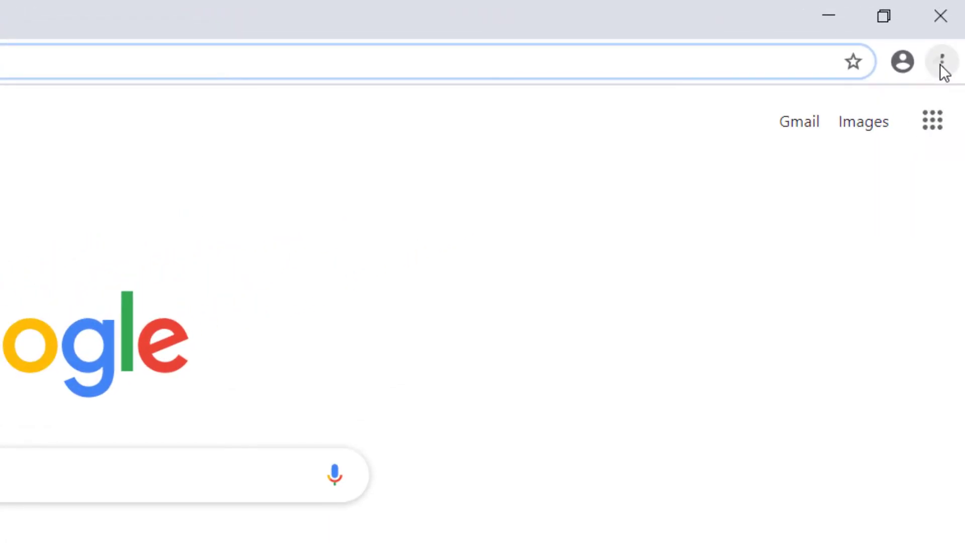
click(941, 63)
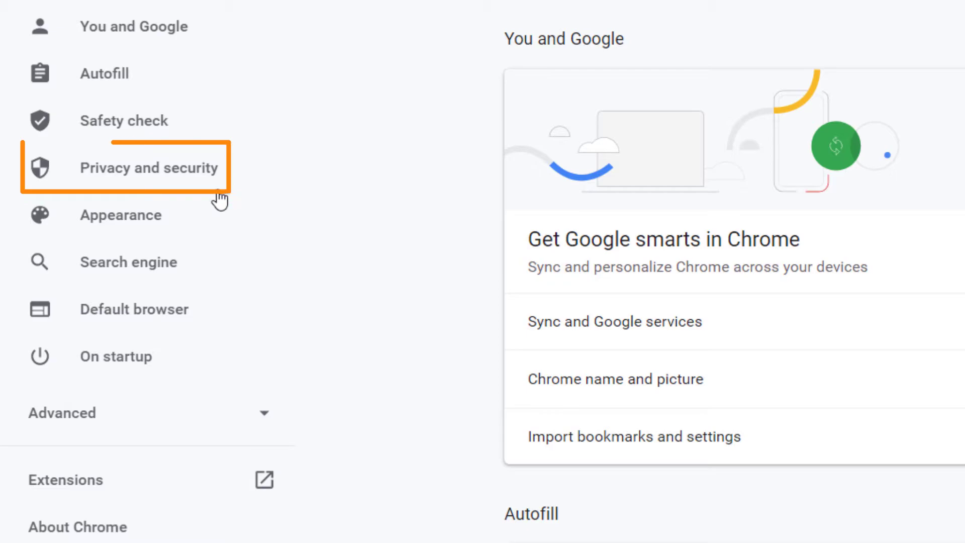
click(97, 179)
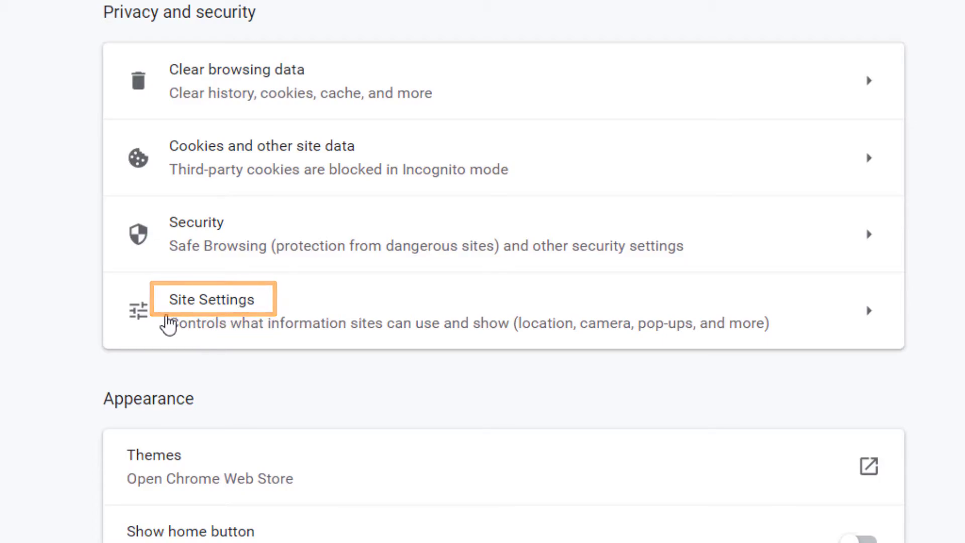
click(140, 317)
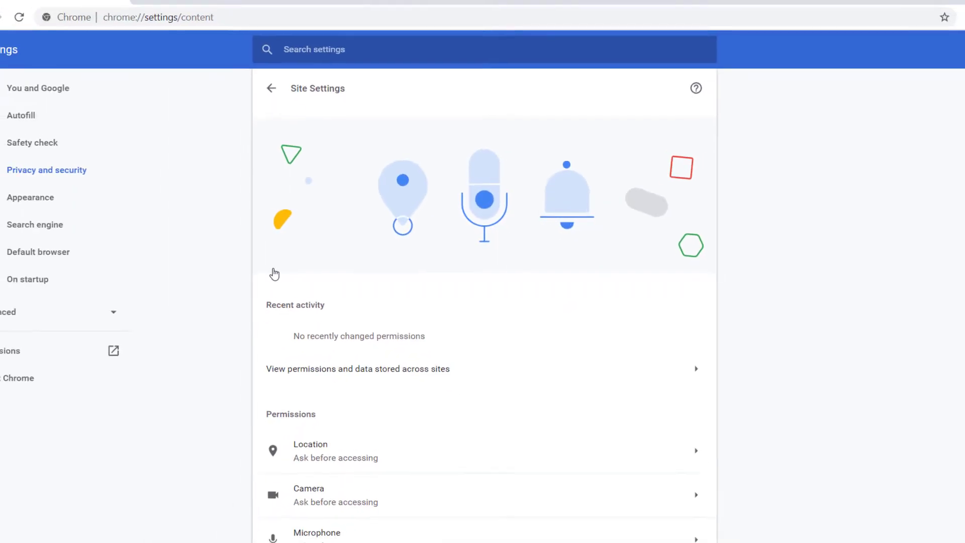
scroll(287, 267, down, 2)
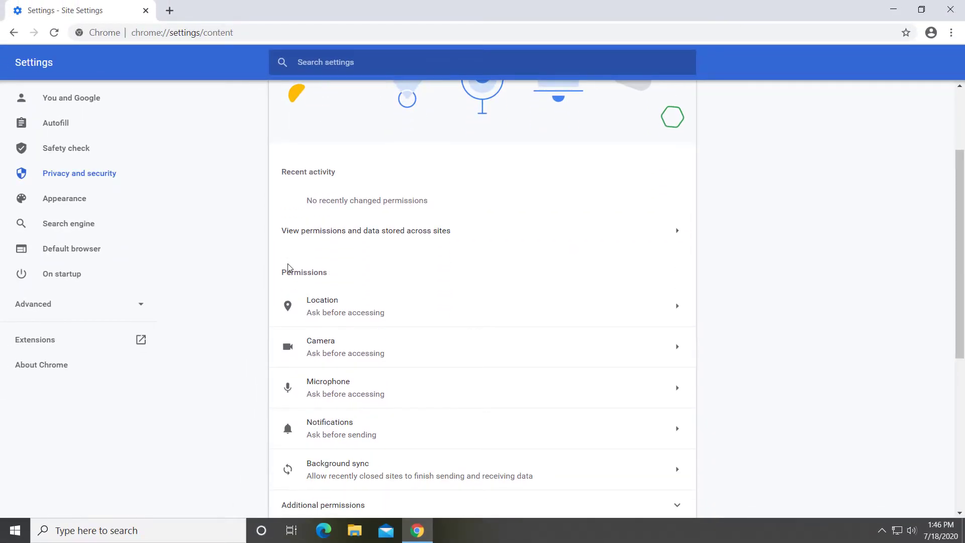
scroll(287, 268, down, 2)
scroll(287, 267, down, 2)
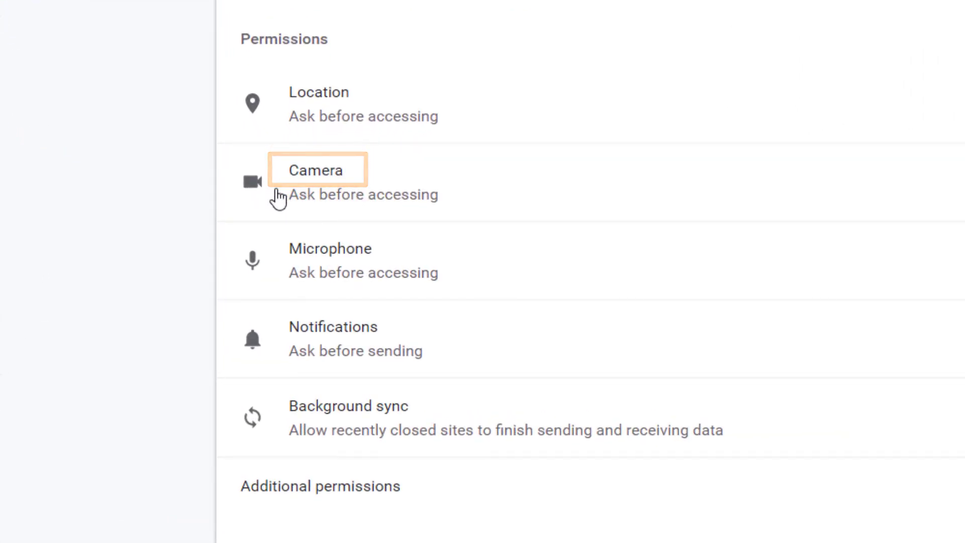
Step: Choose Webcam C170 as Chrome's camera for sites, then return to Site Settings
click(271, 189)
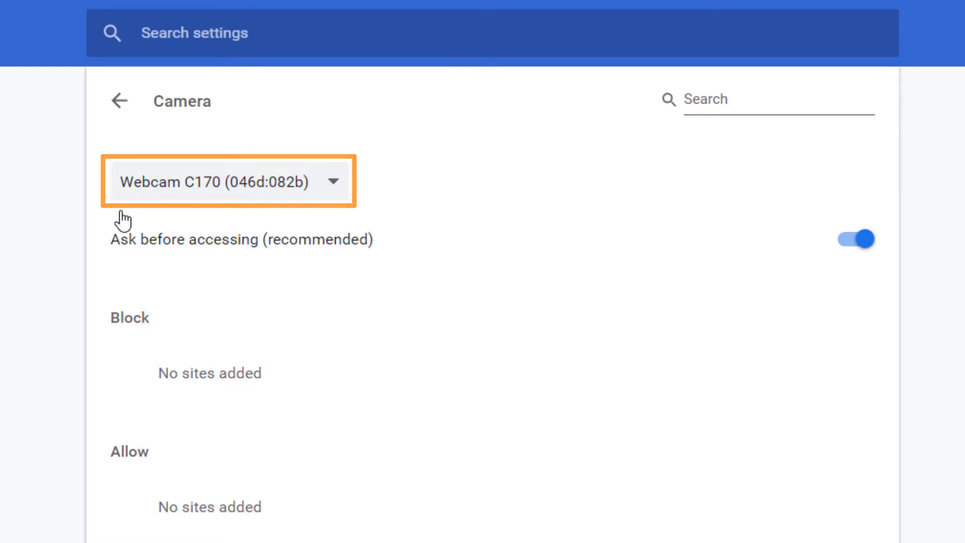
click(311, 189)
click(315, 211)
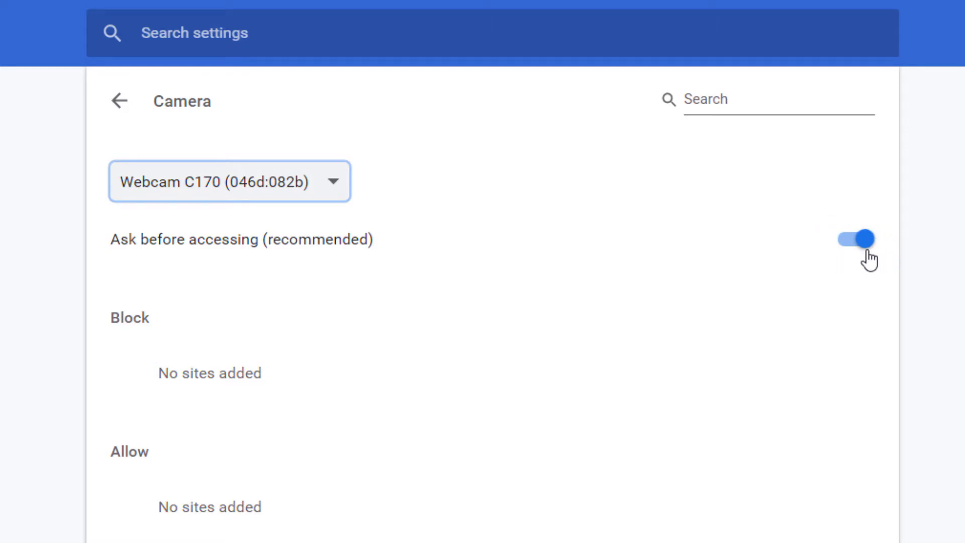
click(119, 111)
Step: Set Chrome's microphone permission to Microphone (2- Realtek High Definition Audio), asking before access
click(119, 110)
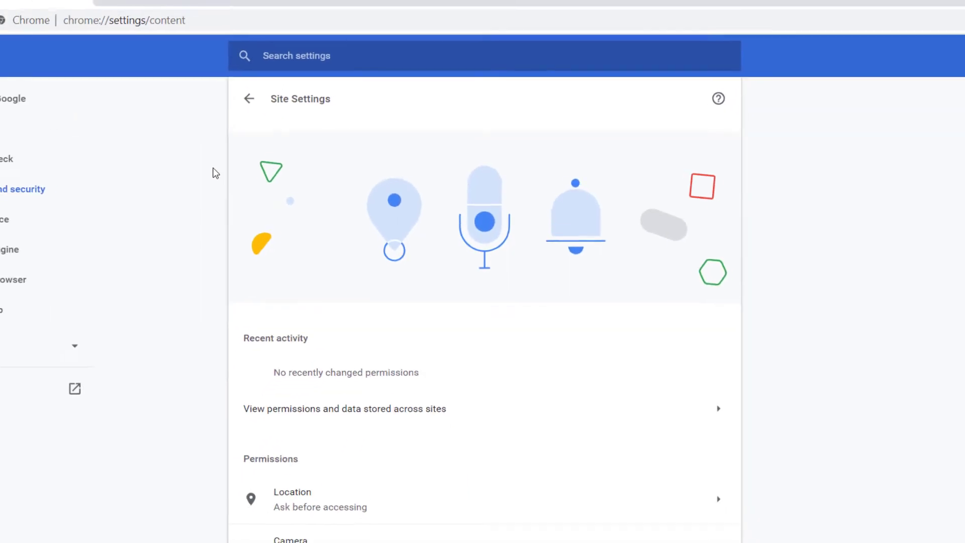
scroll(257, 173, down, 1)
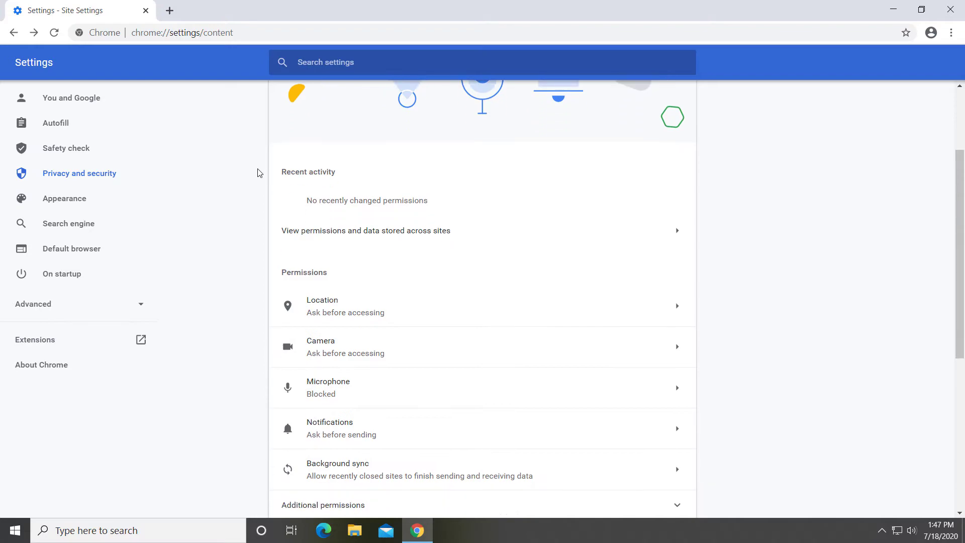
scroll(257, 173, down, 1)
scroll(257, 173, down, 1)
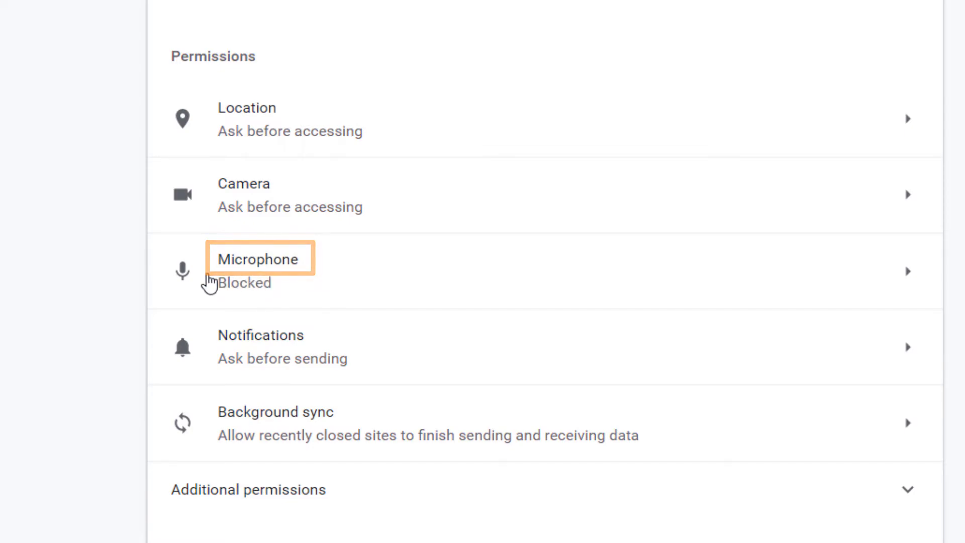
click(186, 276)
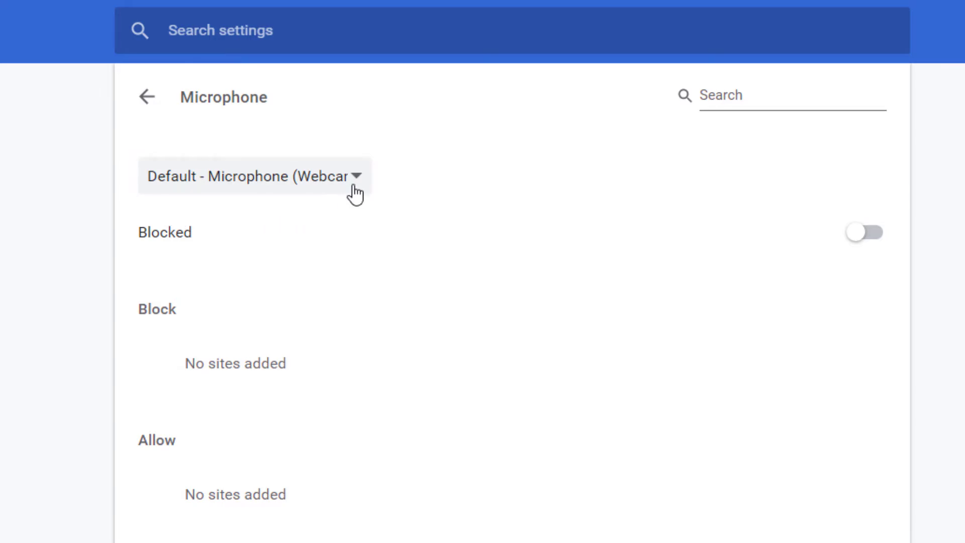
click(354, 189)
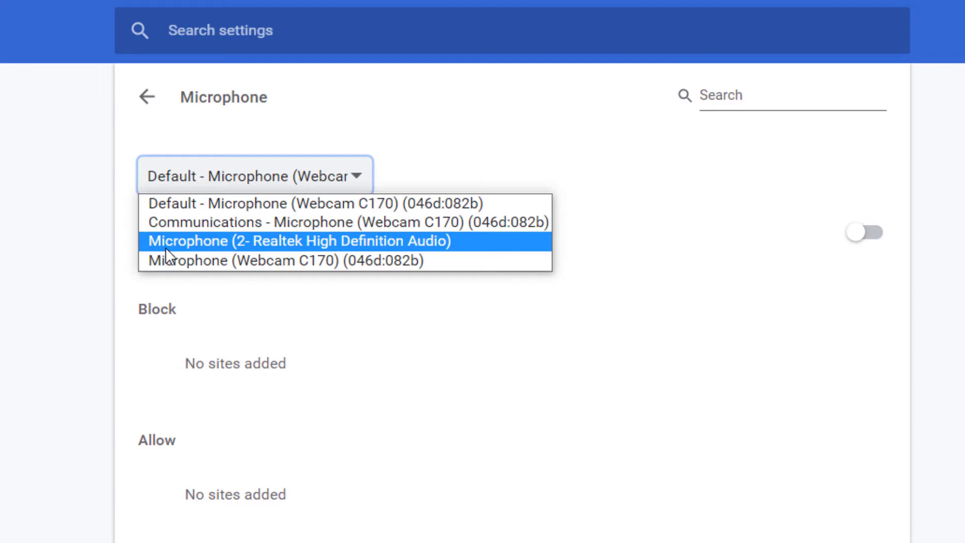
click(282, 244)
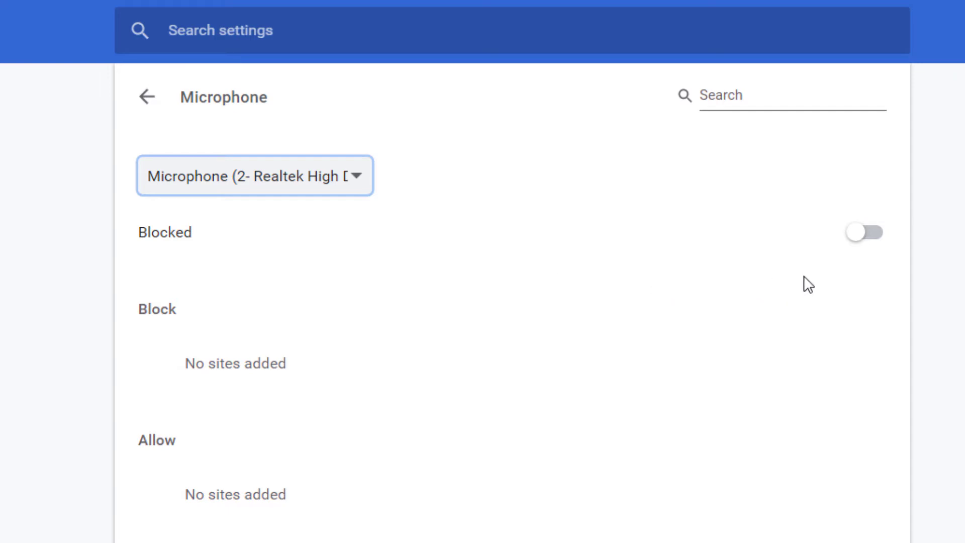
click(876, 247)
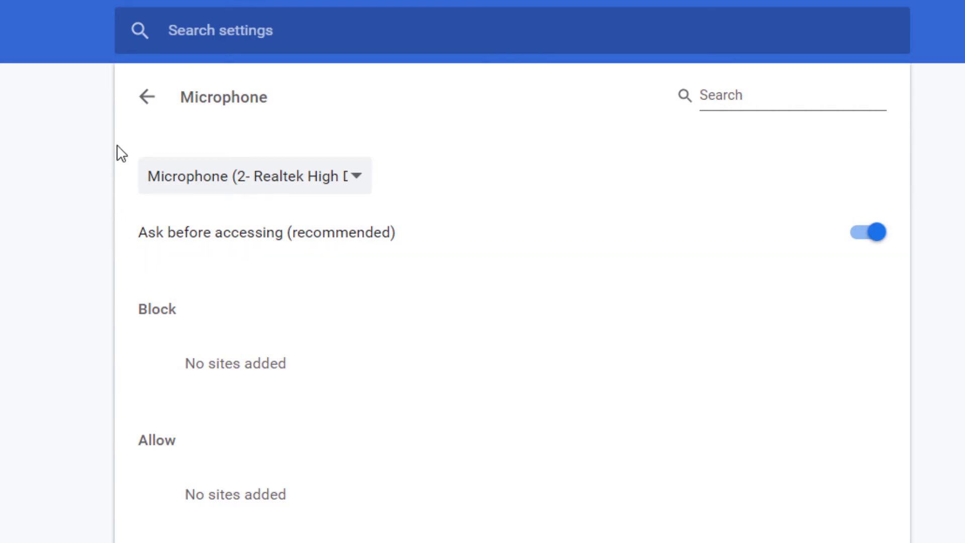
click(145, 98)
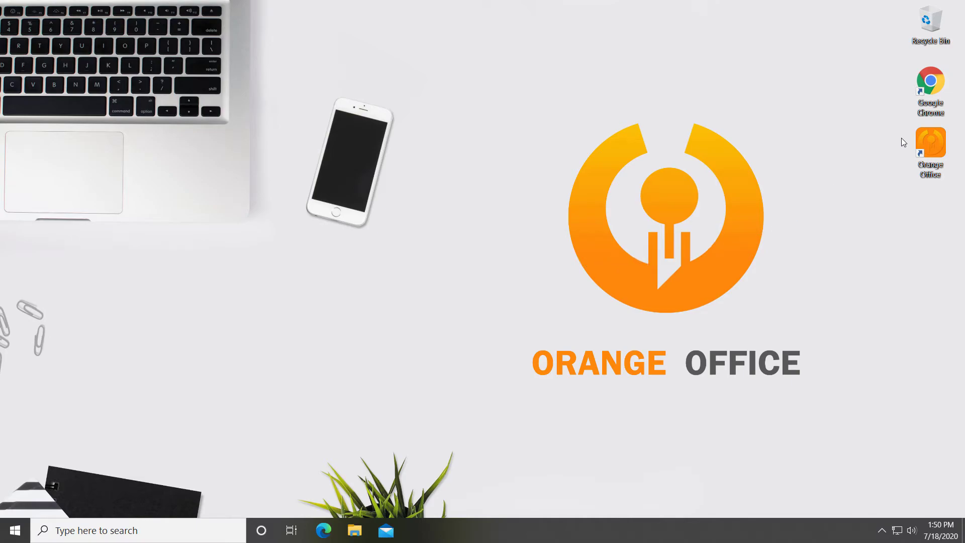
double_click(932, 83)
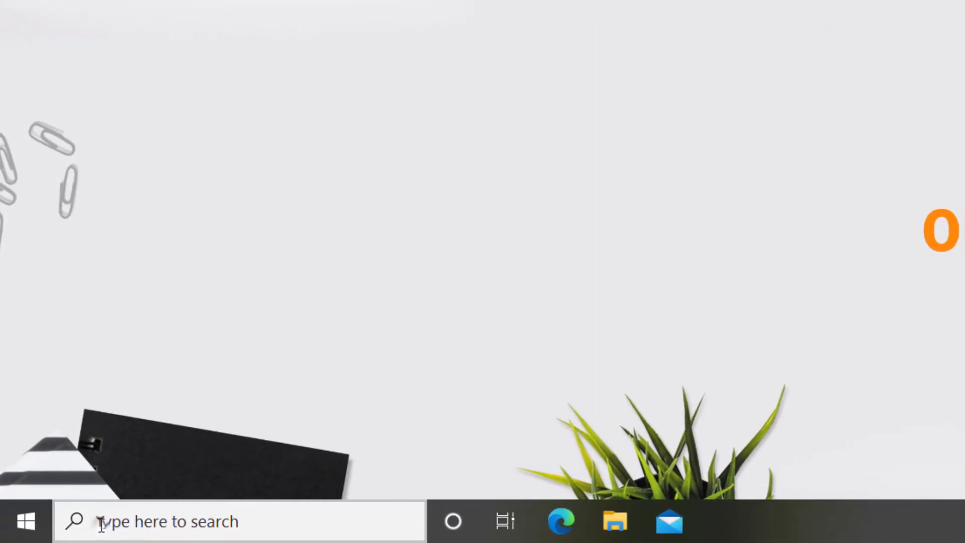
Step: Run 'ping sgp-1.valve.net -n 50' in Command Prompt (0% loss, 110 ms average), then close it
click(100, 522)
text(c)
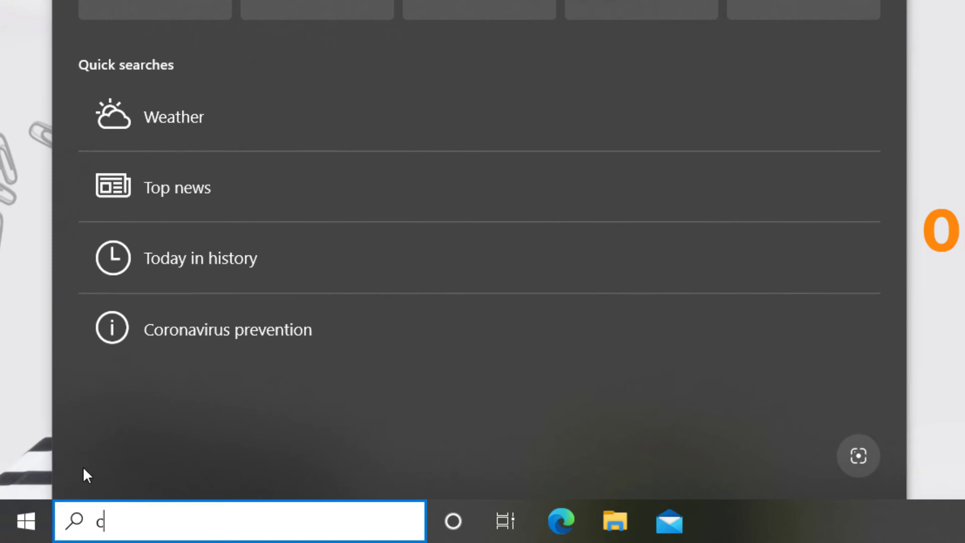
text(md)
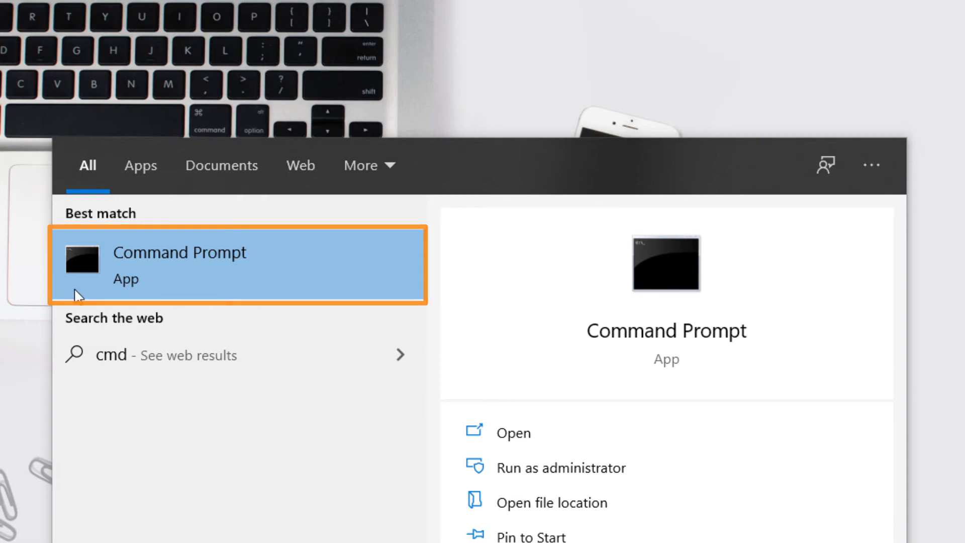
click(81, 269)
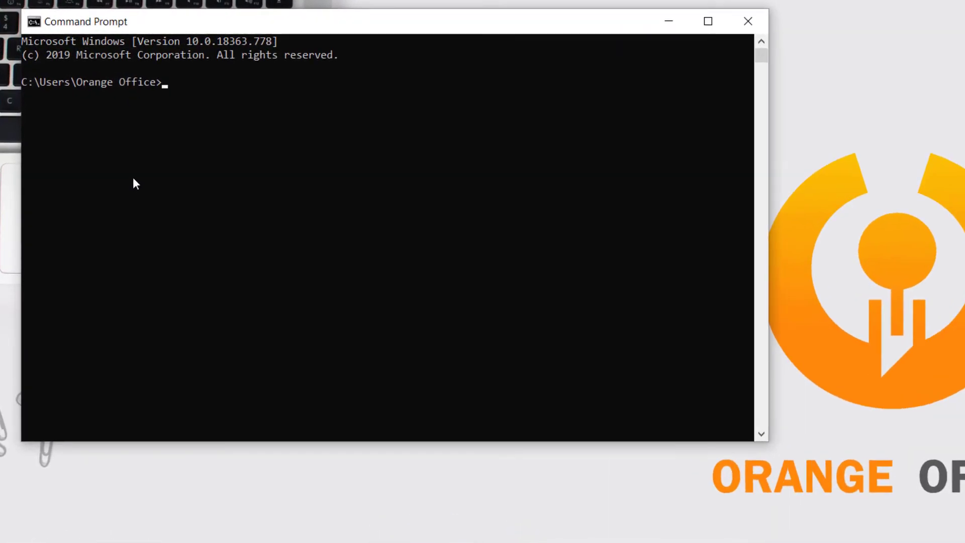
text(ping sgp-1.valve.net -n 50)
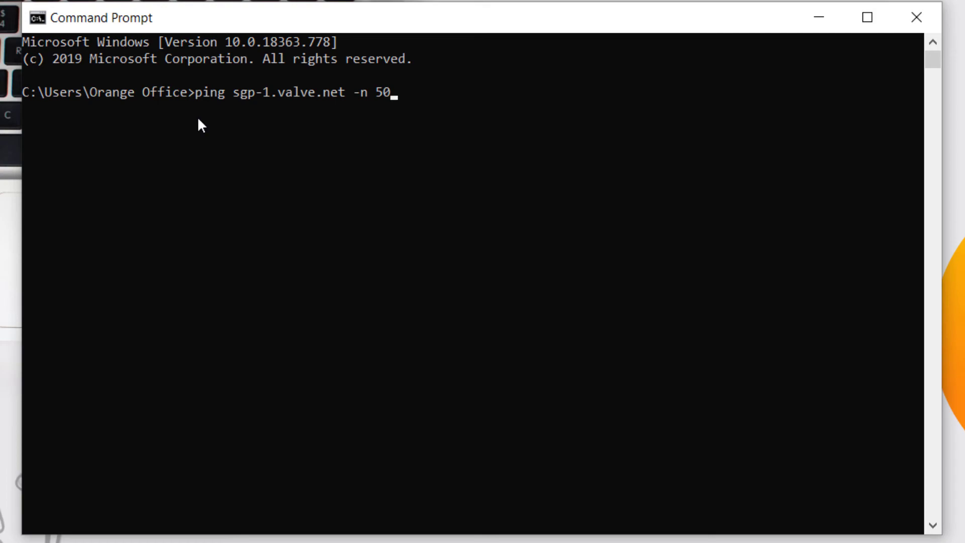
key(Return)
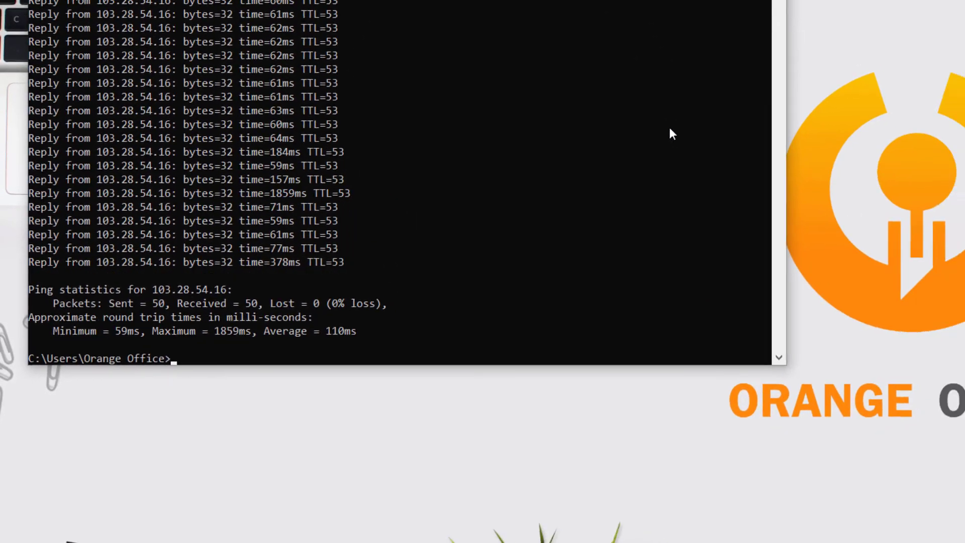
click(563, 25)
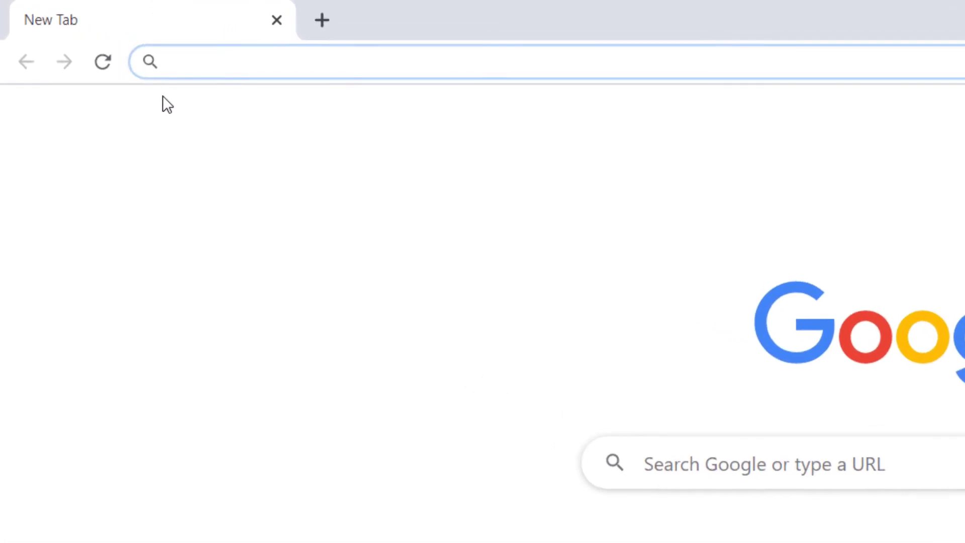
text(test.webrtc)
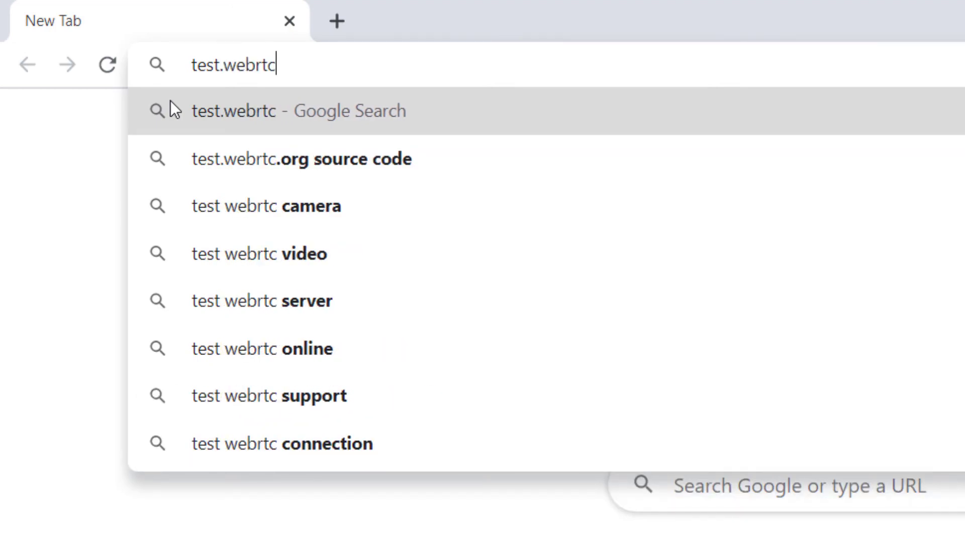
text(.org)
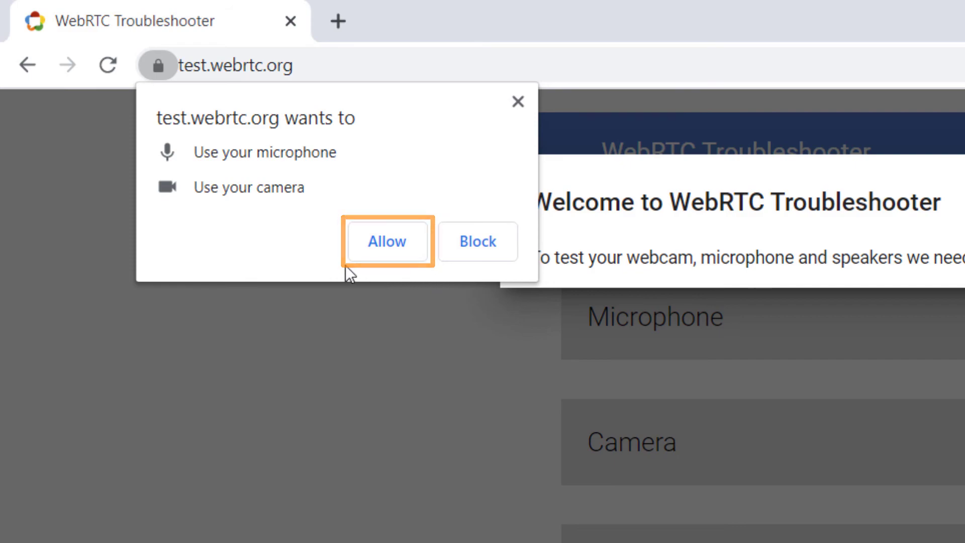
Step: Allow test.webrtc.org to use the microphone and camera
click(379, 244)
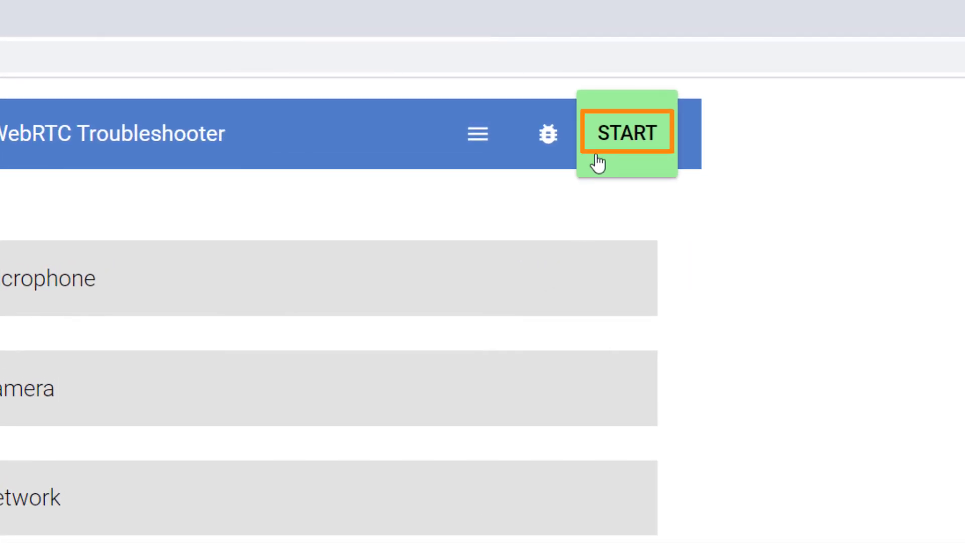
Step: Start the WebRTC Troubleshooter's microphone, camera, network, connectivity and throughput tests
click(603, 153)
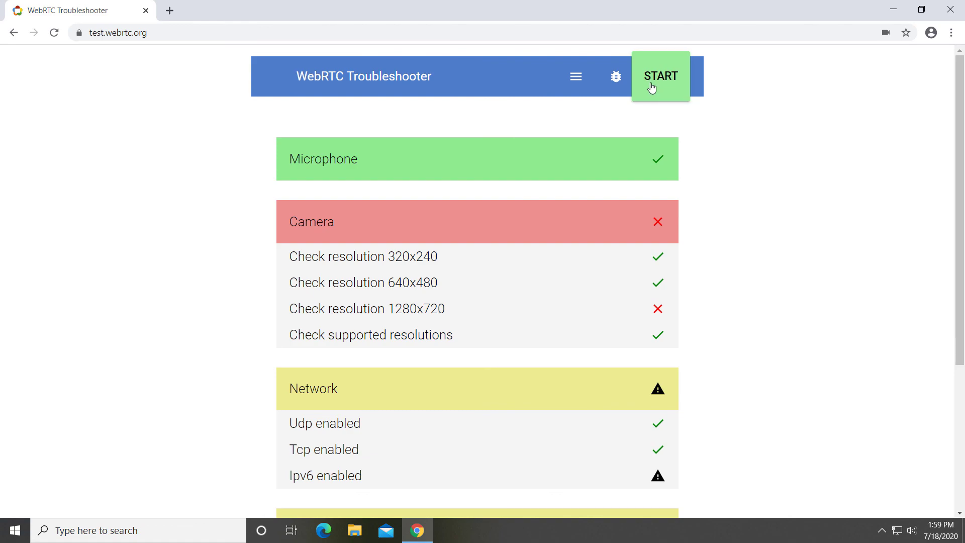
scroll(652, 88, down, 1)
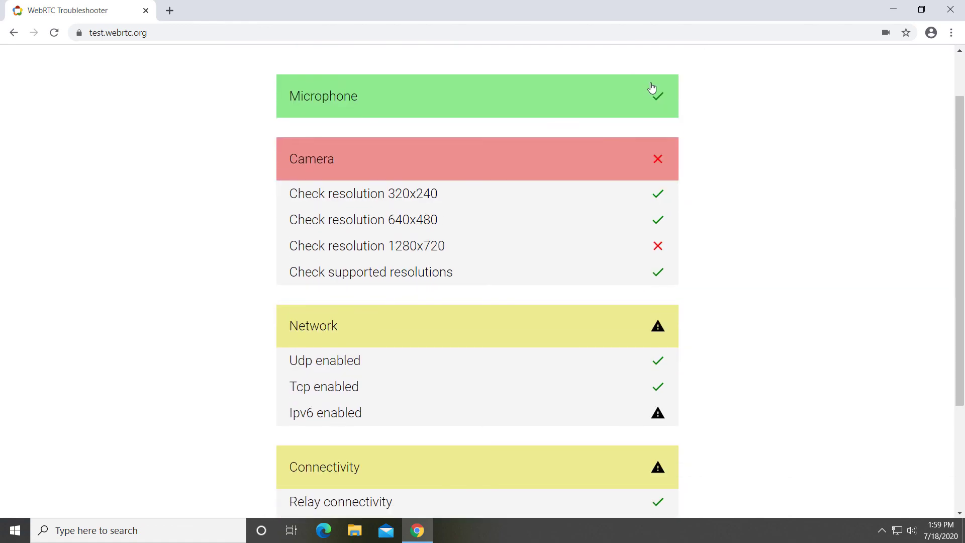
scroll(652, 87, down, 2)
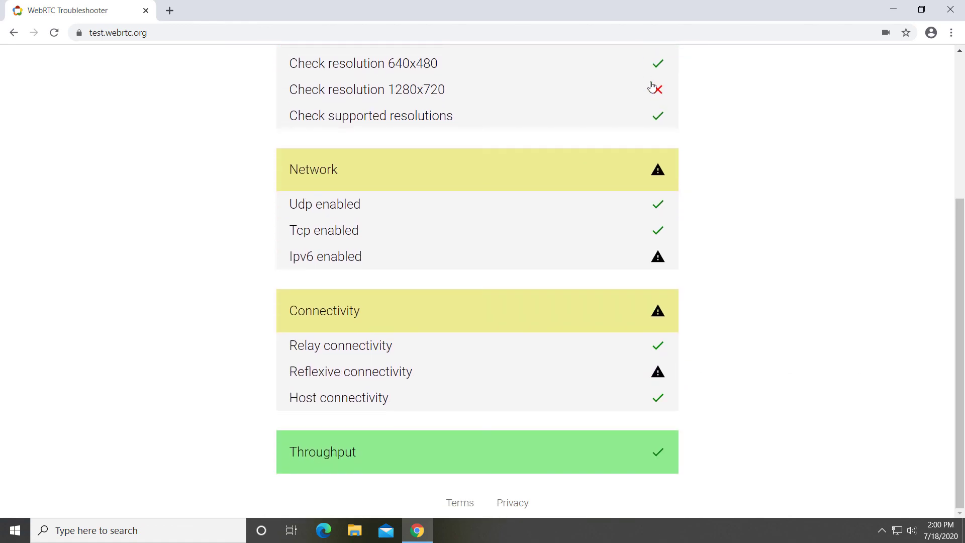